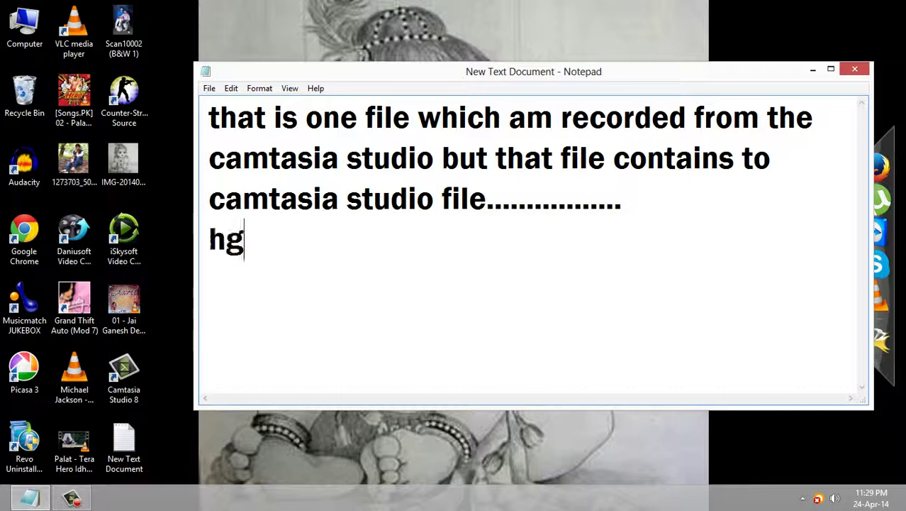
Write the line "how am sowing u how to save into MP4" below the existing text, followed by a row of dots on a new line.
{"action": "key", "text": "BackSpace"}
{"action": "key", "text": "BackSpace"}
{"action": "key", "text": "BackSpace"}
{"action": "key", "text": "BackSpace"}
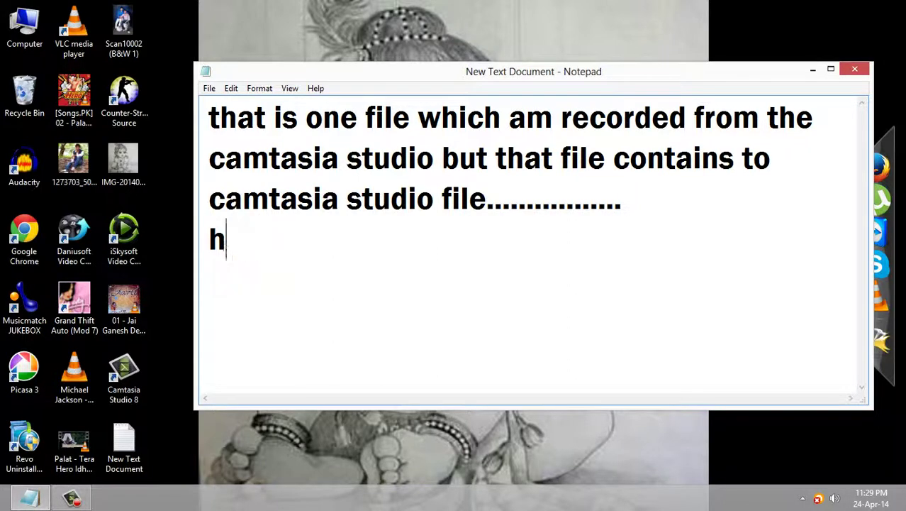
{"action": "type", "text": "ow am "}
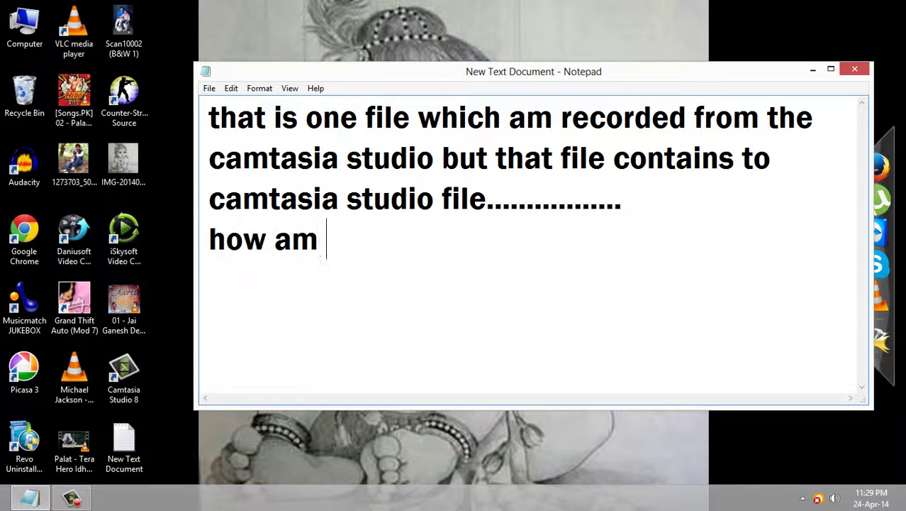
{"action": "type", "text": "sowi"}
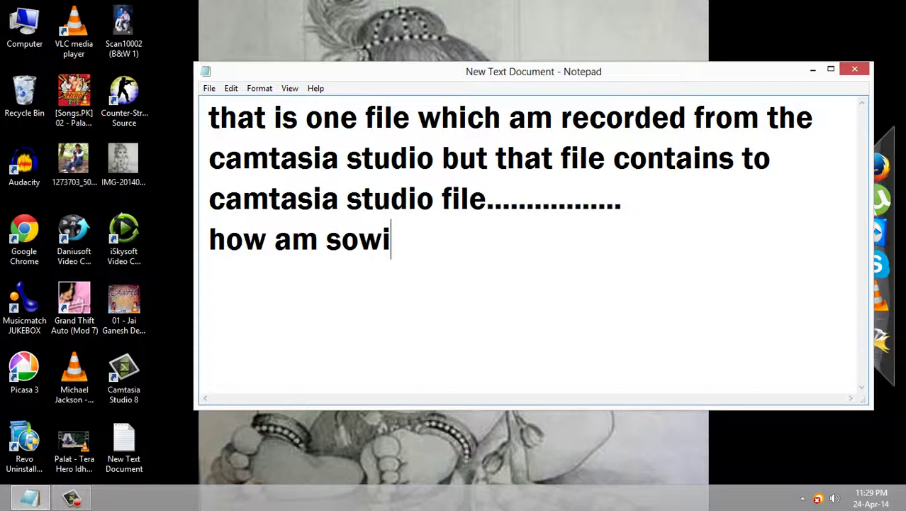
{"action": "type", "text": "ng u"}
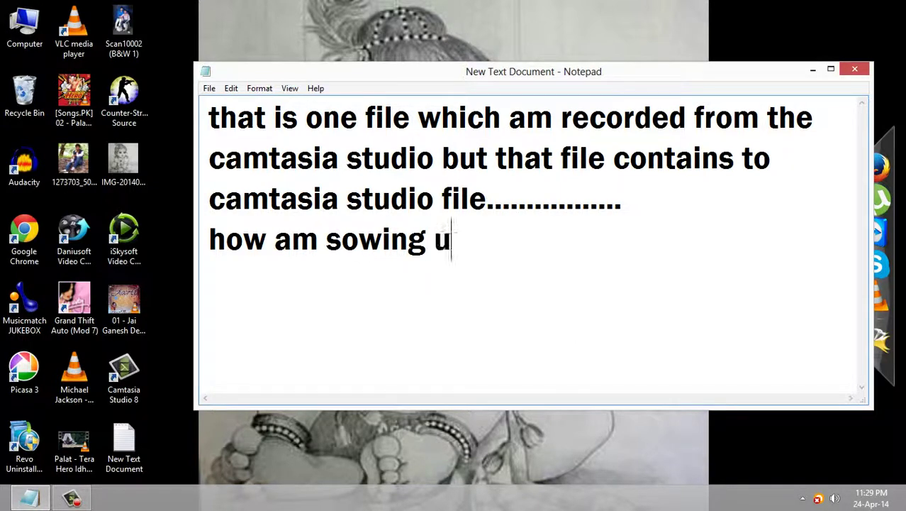
{"action": "type", "text": " how to save "}
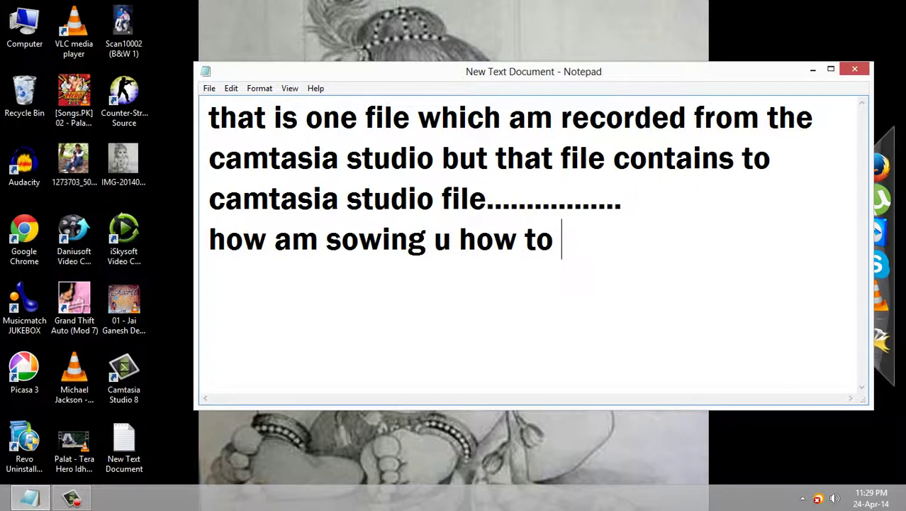
{"action": "type", "text": "into"}
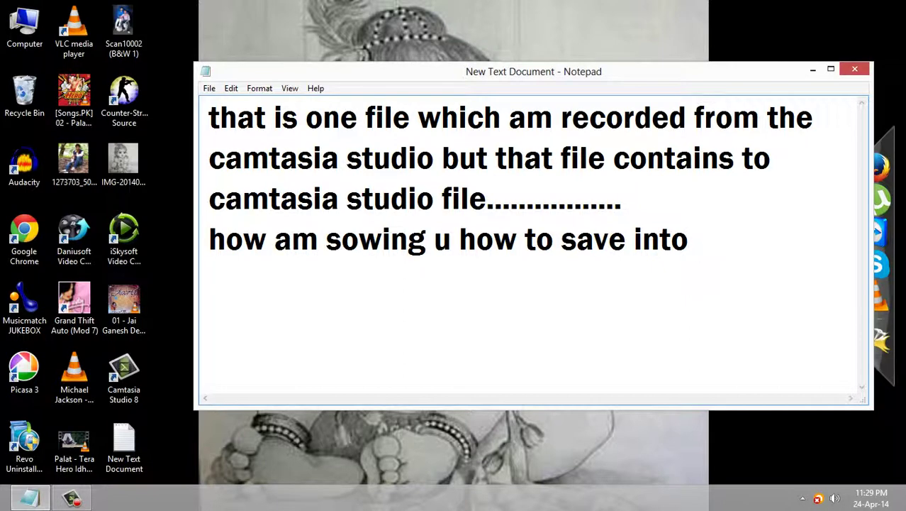
{"action": "type", "text": " MP4"}
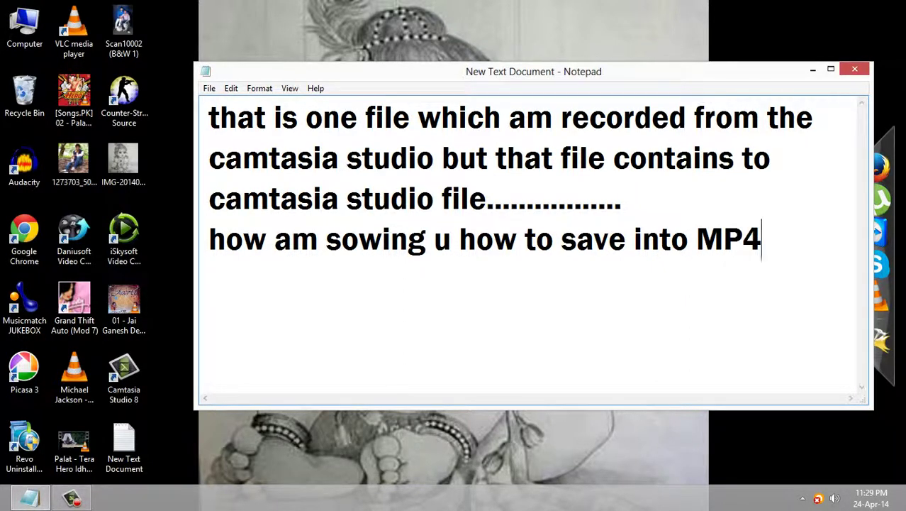
{"action": "key", "text": "Return"}
{"action": "type", "text": "................."}
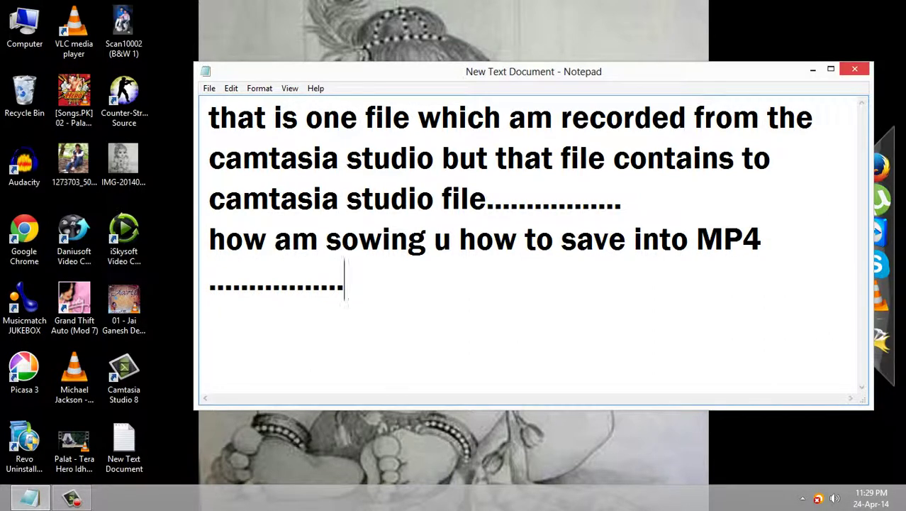
Minimize the note, launch Camtasia Studio 8 in evaluation mode and dismiss its welcome window.
{"action": "left_click", "coordinate": [813, 69]}
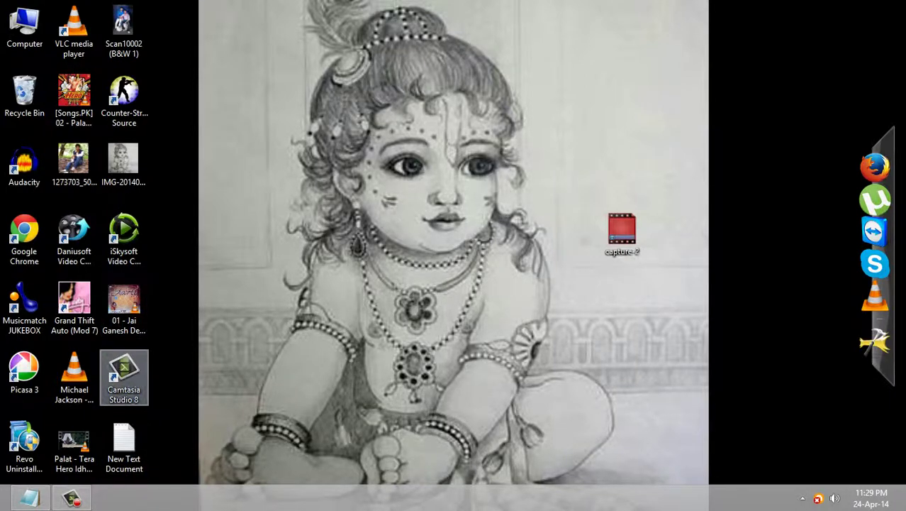
{"action": "double_click", "coordinate": [124, 372]}
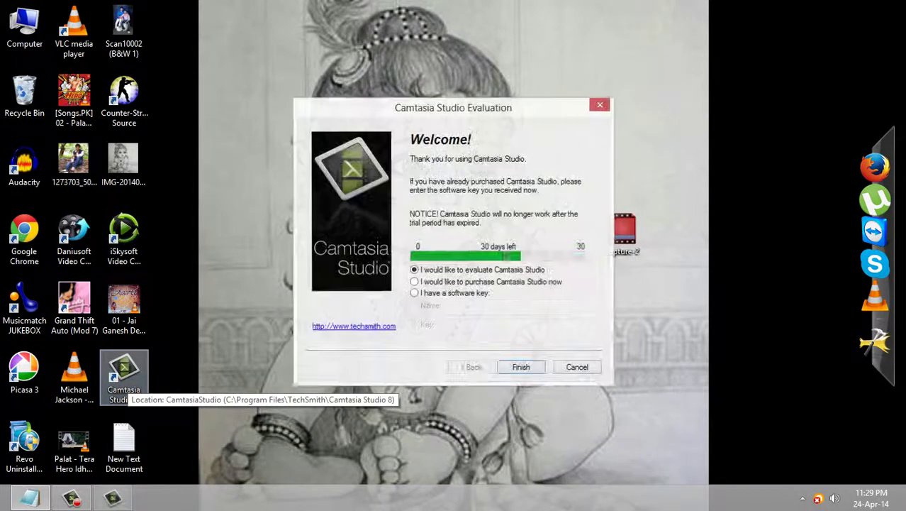
{"action": "key", "text": "Return"}
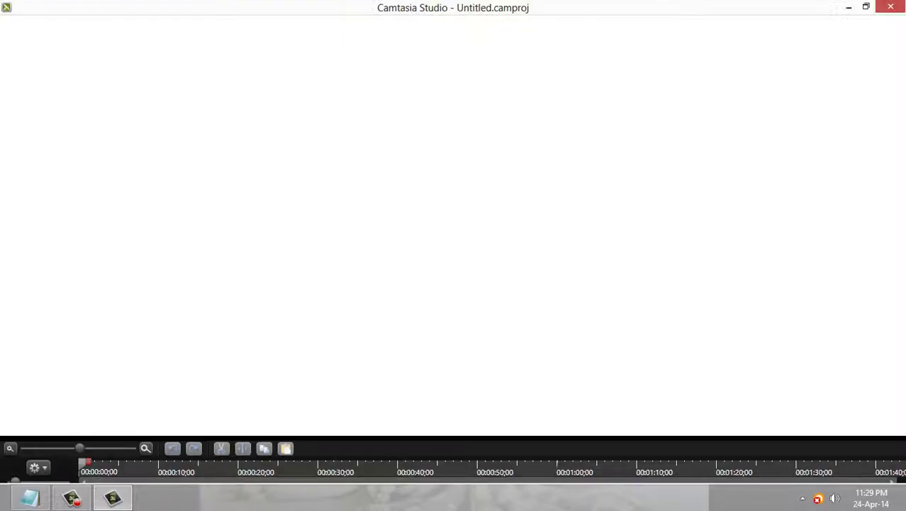
{"action": "key", "text": "Return"}
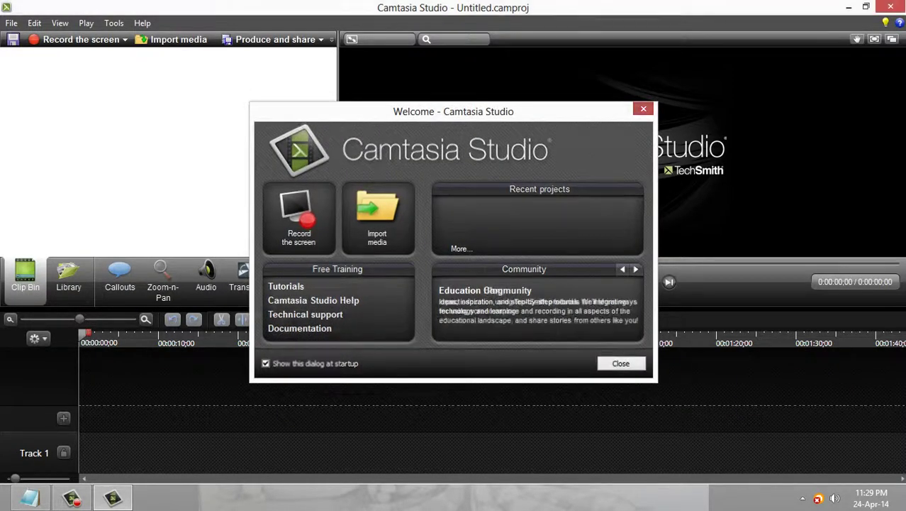
{"action": "key", "text": "Return"}
Bring the capture-2 recording from the desktop into the Clip Bin, with the Camtasia Studio window maximized again.
{"action": "key", "text": "super+Down"}
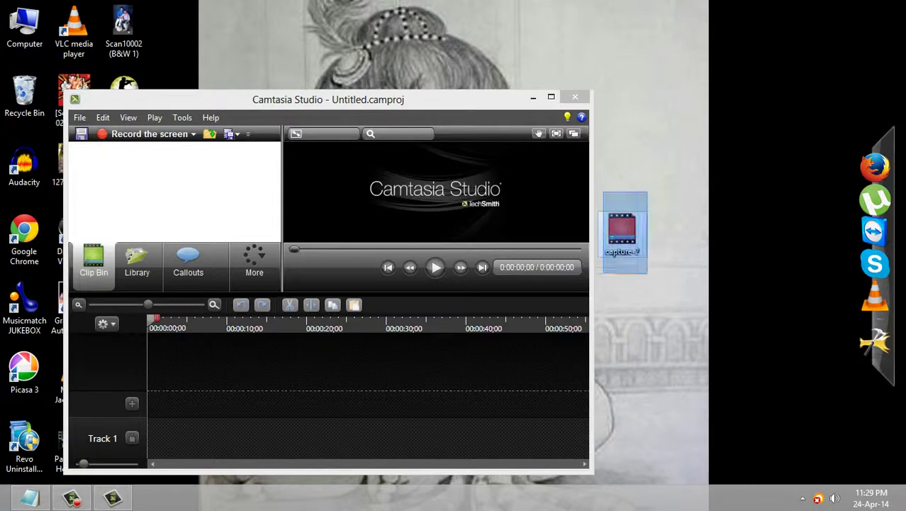
{"action": "left_click", "coordinate": [622, 233]}
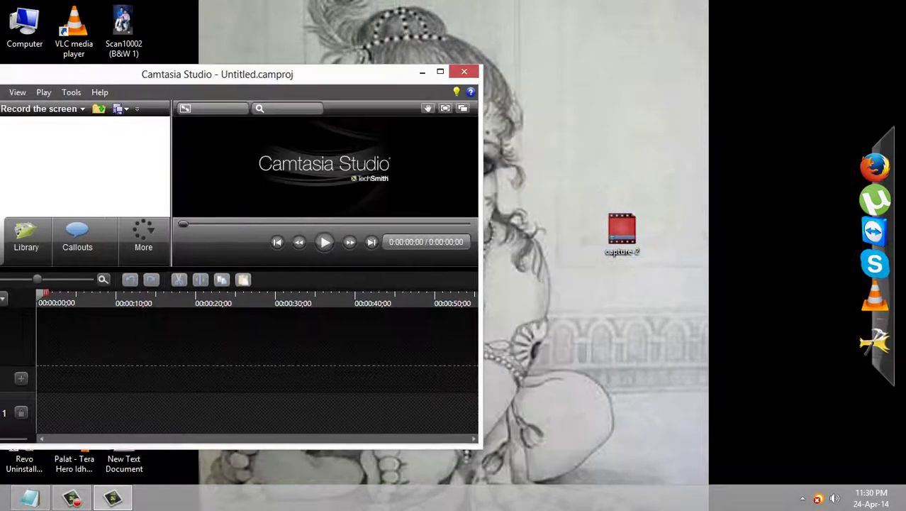
{"action": "left_click_drag", "start_coordinate": [573, 199], "coordinate": [678, 280]}
{"action": "left_click_drag", "start_coordinate": [622, 232], "coordinate": [103, 177]}
{"action": "key", "text": "super+Up"}
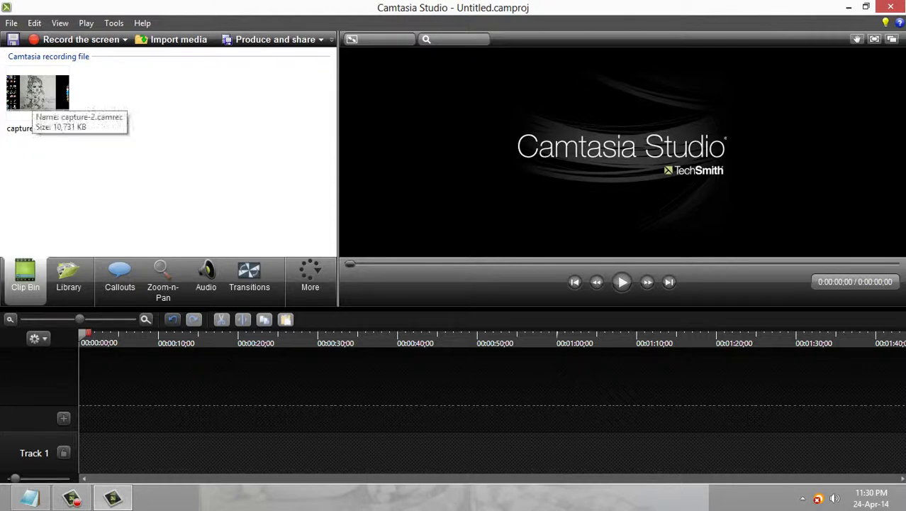
Add capture-2.camrec to the timeline and set the editing dimensions to 1280 x 720 for YouTube & Screencast (16:9).
{"action": "left_click", "coordinate": [32, 106]}
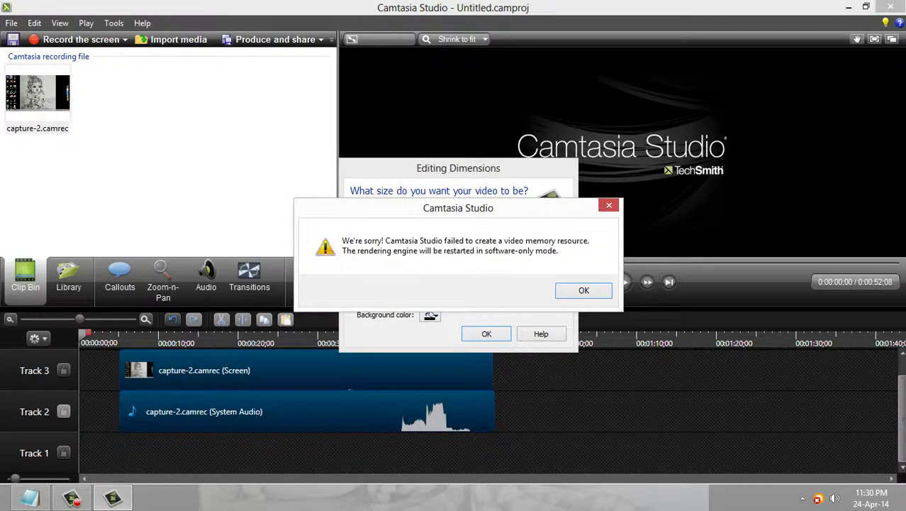
{"action": "key", "text": "Return"}
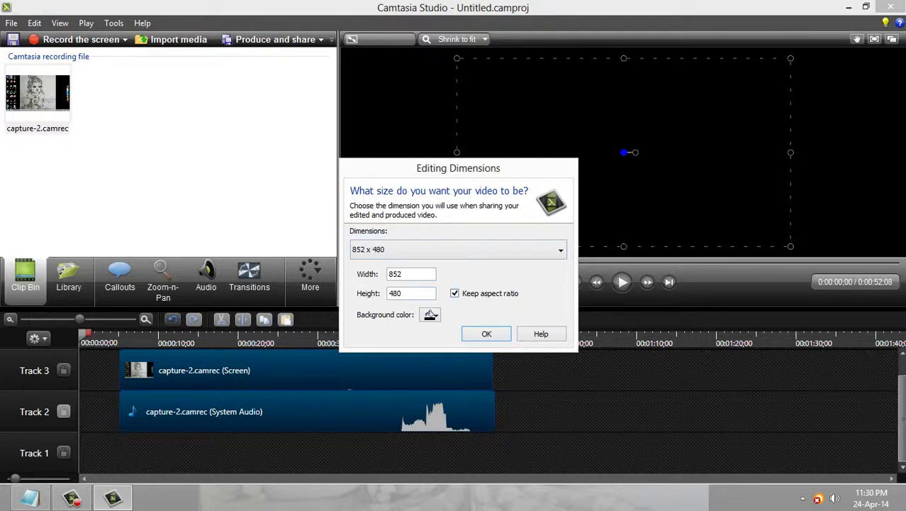
{"action": "left_click", "coordinate": [497, 248]}
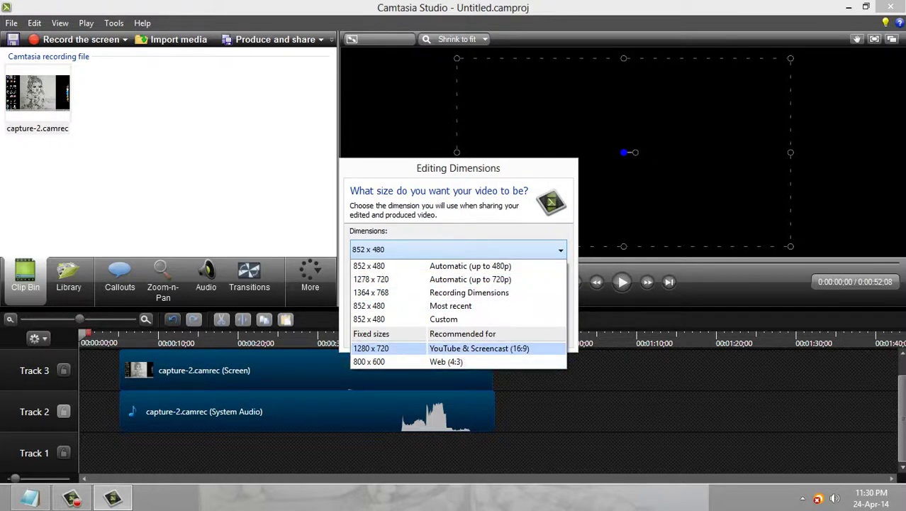
{"action": "left_click", "coordinate": [426, 348]}
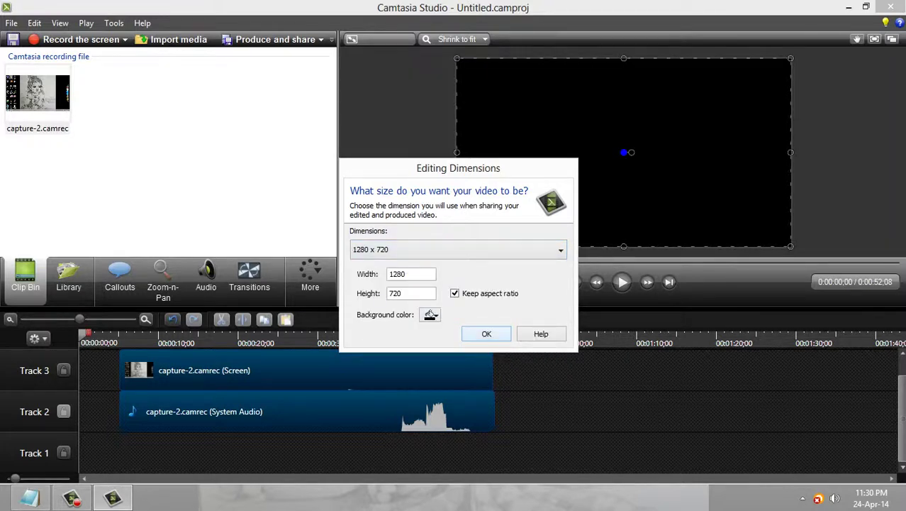
{"action": "key", "text": "Return"}
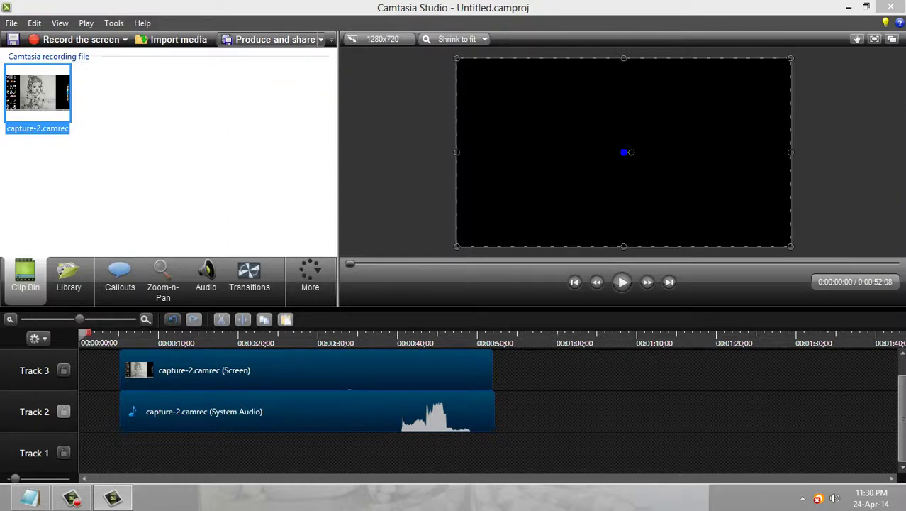
Start producing the video with the "MP4 only (up to 720p)" preset and continue to the save settings.
{"action": "left_click", "coordinate": [275, 39]}
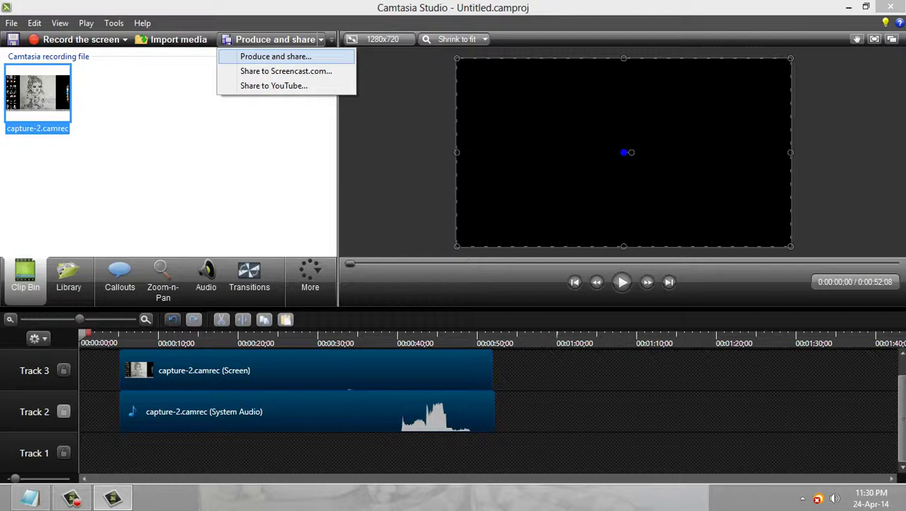
{"action": "left_click", "coordinate": [276, 56]}
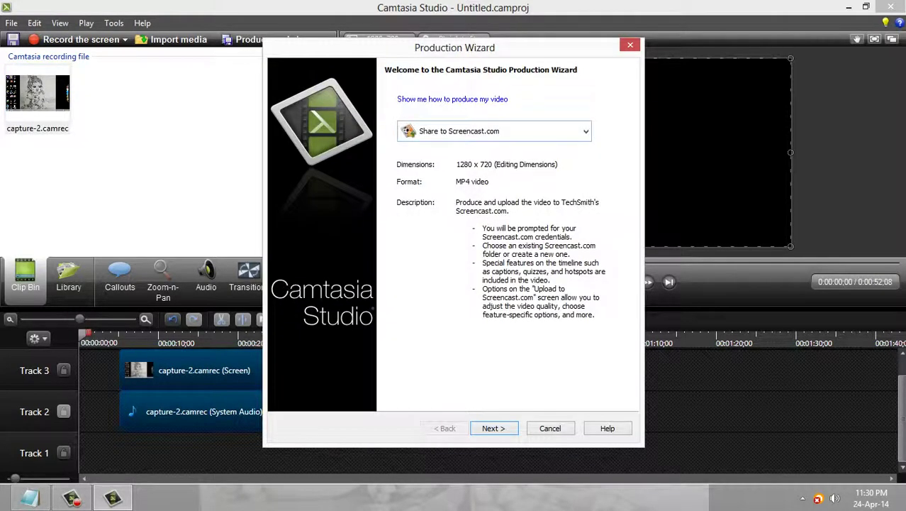
{"action": "left_click", "coordinate": [586, 131]}
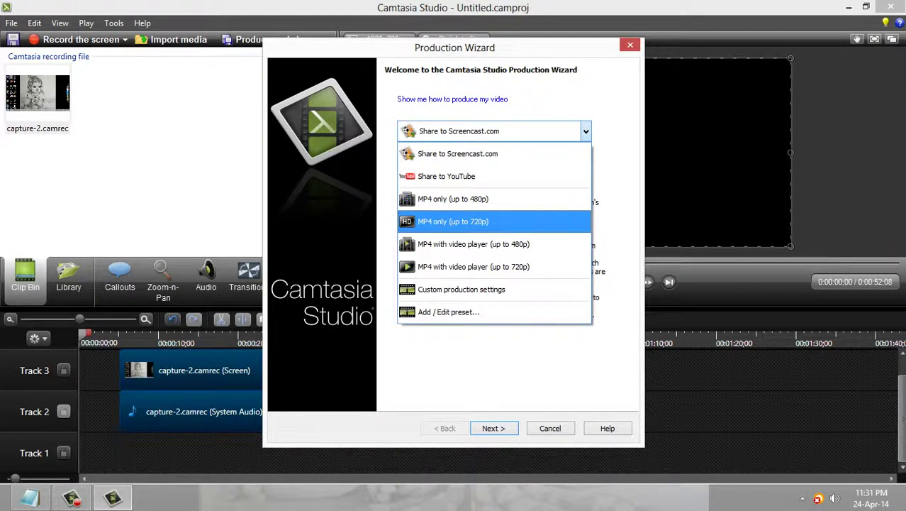
{"action": "left_click", "coordinate": [453, 222]}
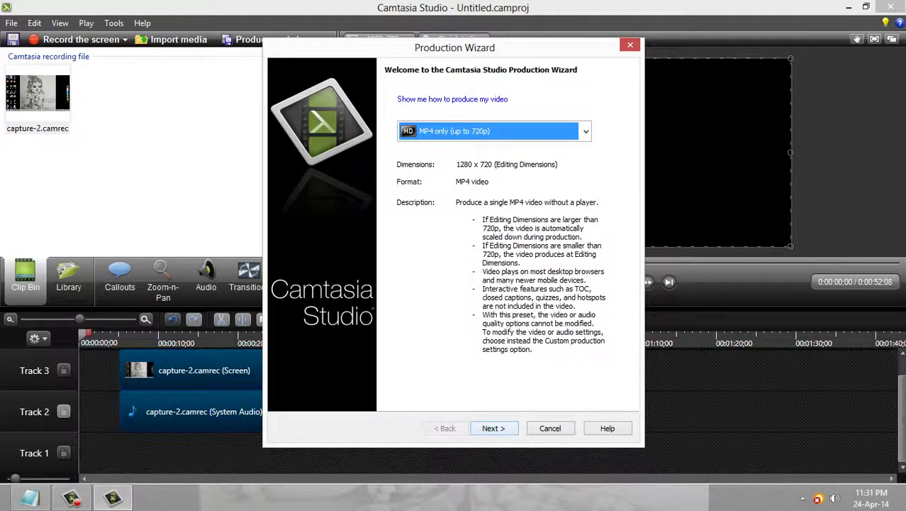
{"action": "left_click", "coordinate": [494, 428]}
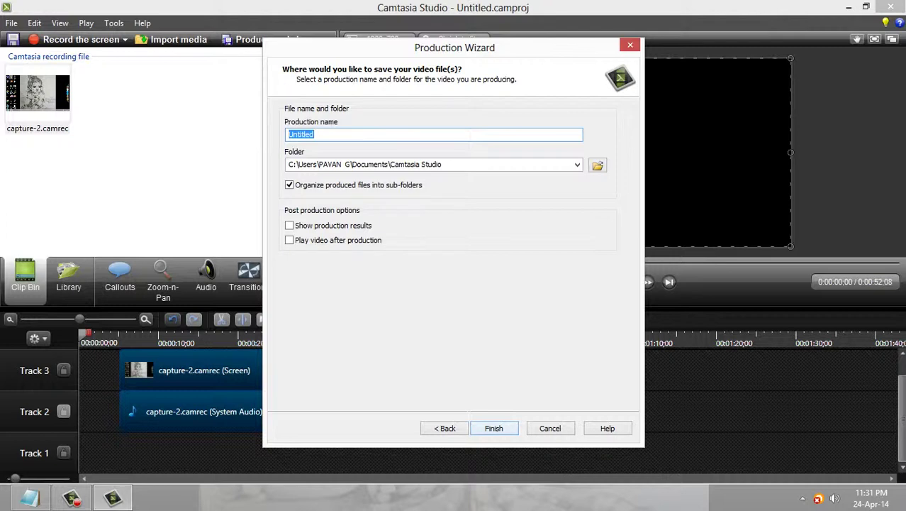
Name the production "try", save it to the Desktop as an MPEG-4 video file and start rendering.
{"action": "key", "text": "BackSpace"}
{"action": "type", "text": "try"}
{"action": "left_click", "coordinate": [598, 164]}
{"action": "left_click", "coordinate": [287, 165]}
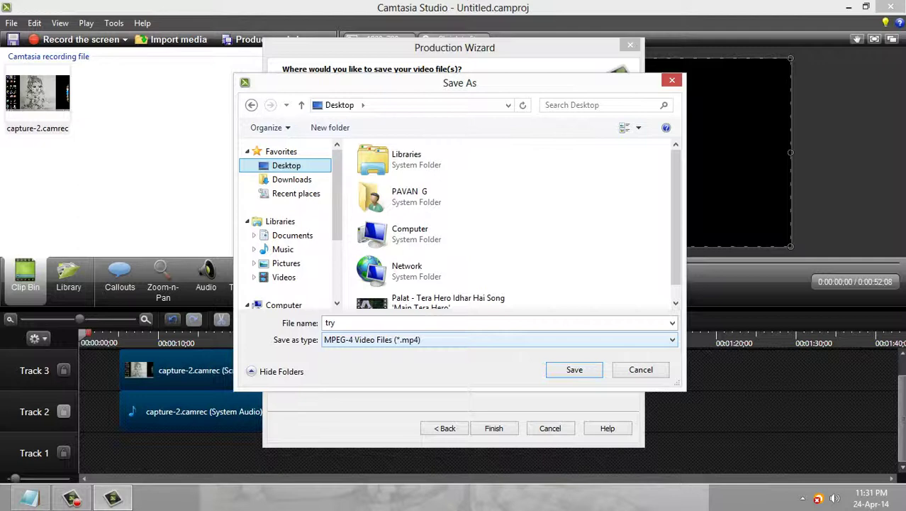
{"action": "left_click", "coordinate": [497, 339]}
{"action": "key", "text": "Return"}
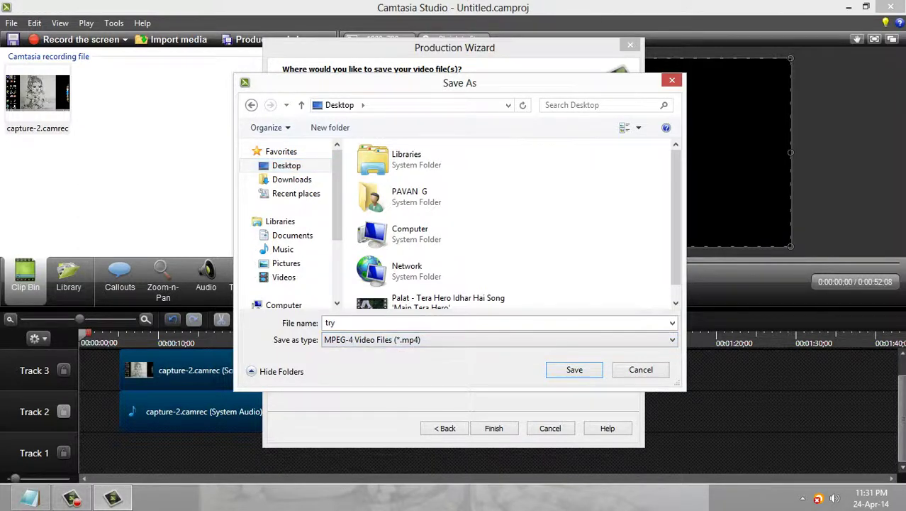
{"action": "key", "text": "Return"}
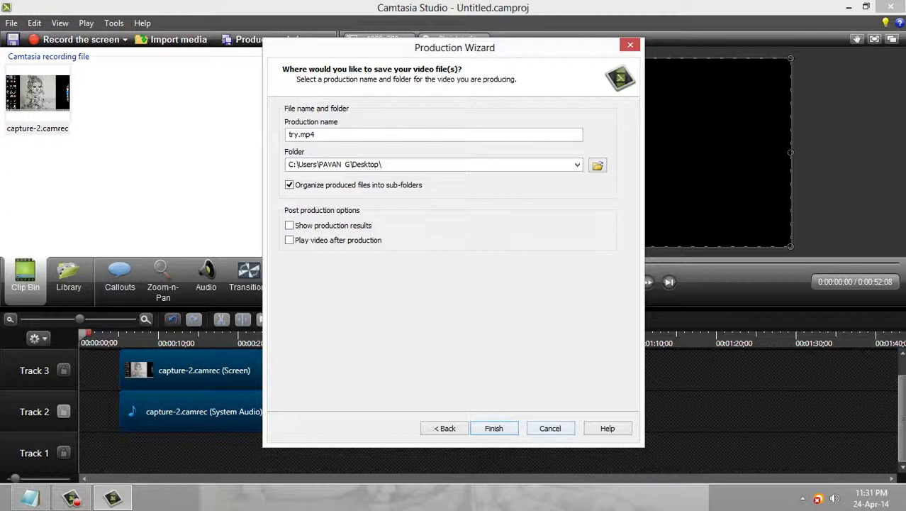
{"action": "key", "text": "Return"}
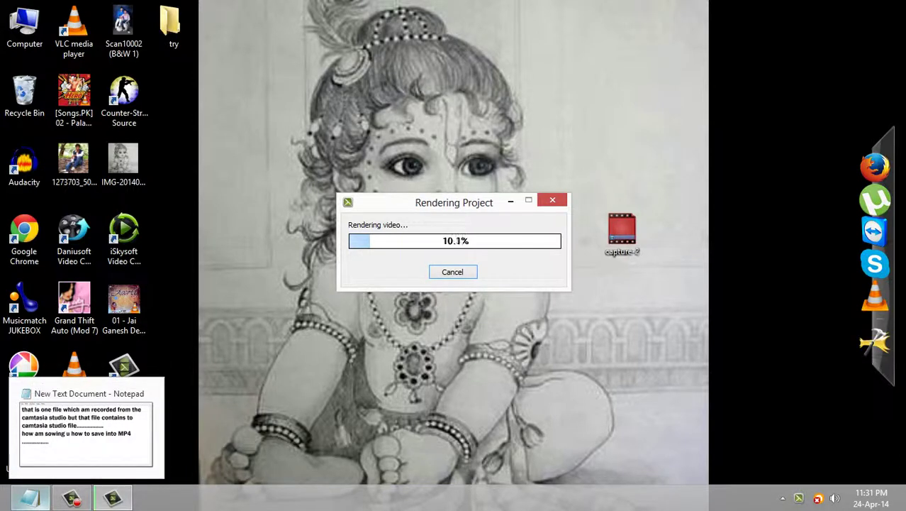
Switch to Notepad and replace the note's text with "it will take 1 minute to save in mp4............." followed by a new line.
{"action": "left_click", "coordinate": [30, 498]}
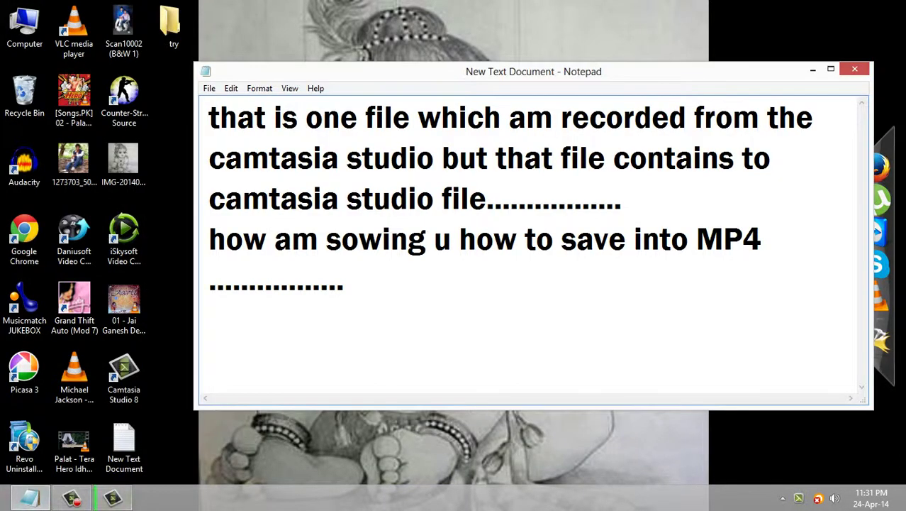
{"action": "key", "text": "ctrl+a"}
{"action": "key", "text": "BackSpace"}
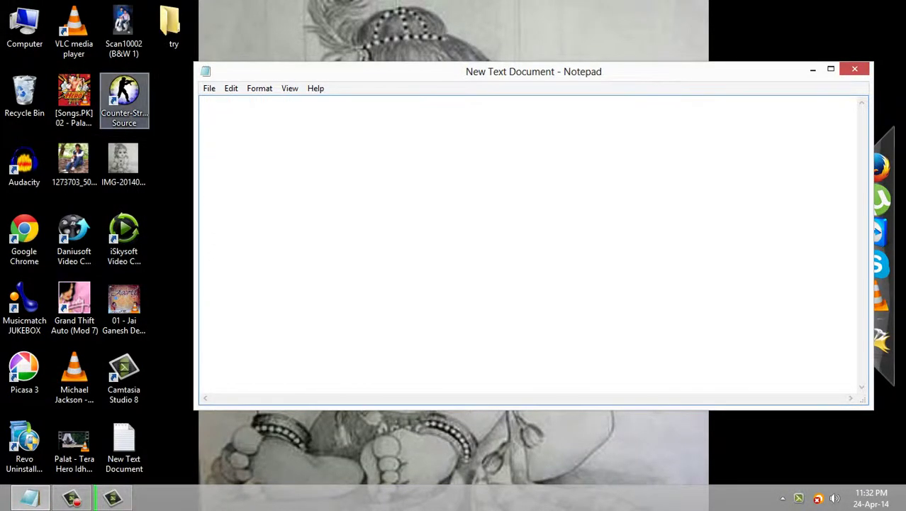
{"action": "type", "text": "it i'll"}
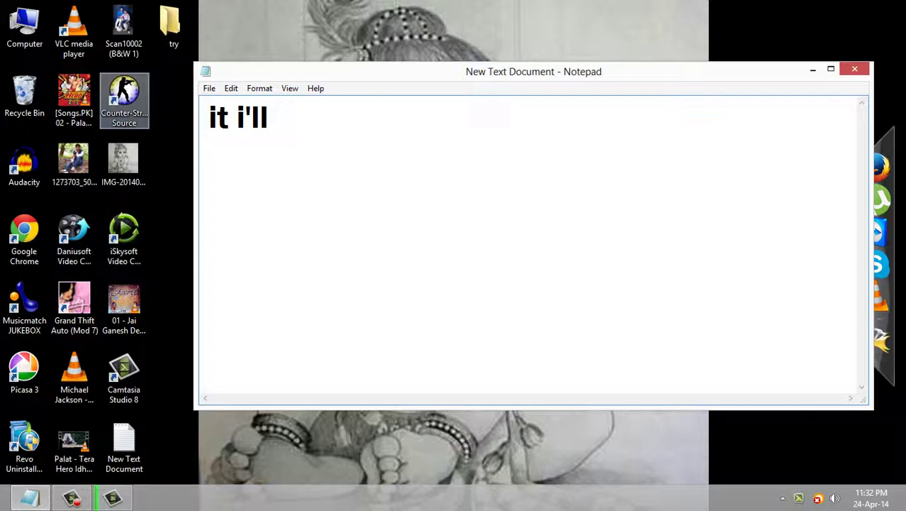
{"action": "key", "text": "BackSpace"}
{"action": "key", "text": "BackSpace"}
{"action": "key", "text": "BackSpace"}
{"action": "key", "text": "BackSpace"}
{"action": "key", "text": "BackSpace"}
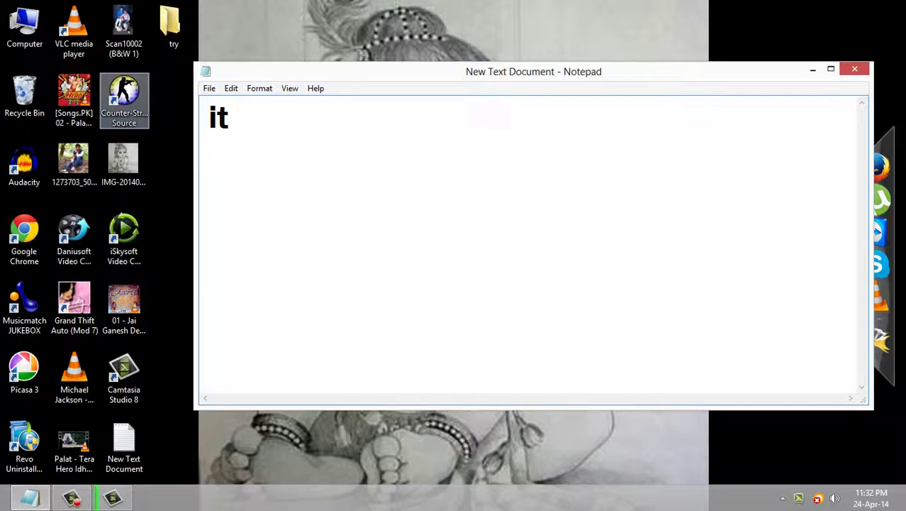
{"action": "type", "text": "will take"}
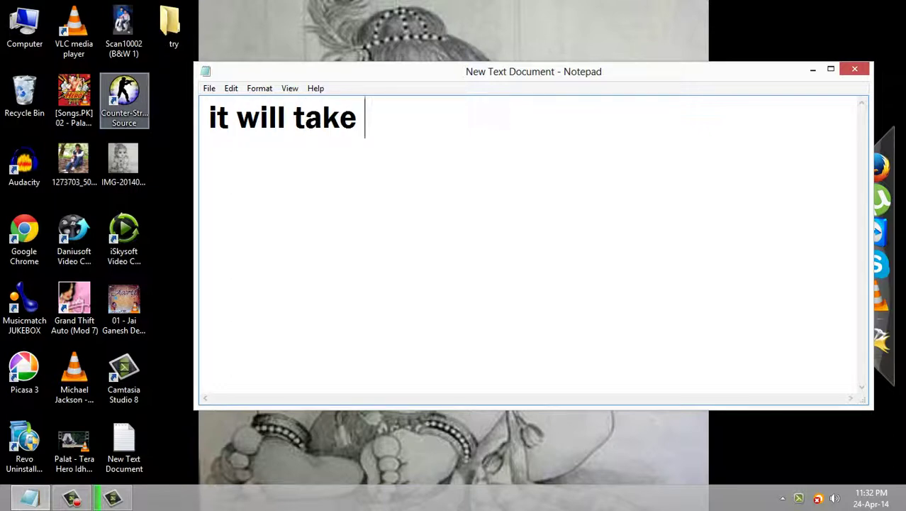
{"action": "type", "text": " 1 mi"}
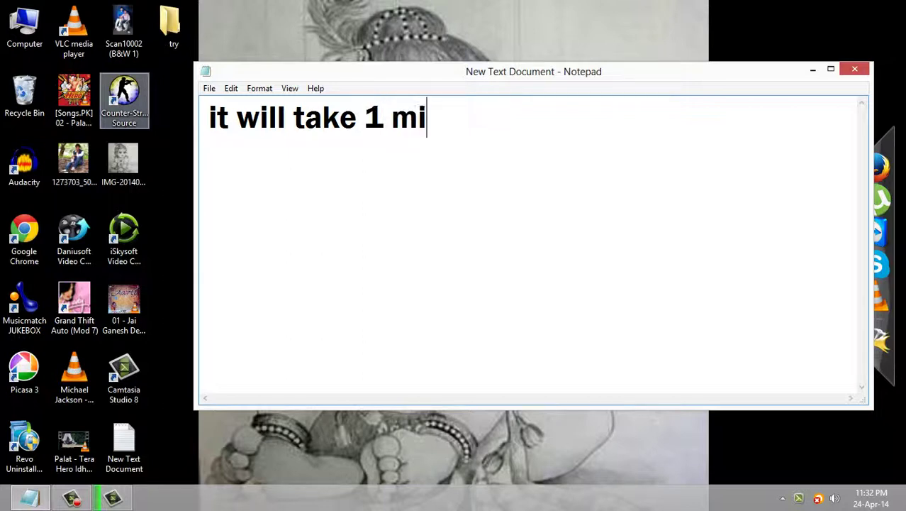
{"action": "type", "text": "nute "}
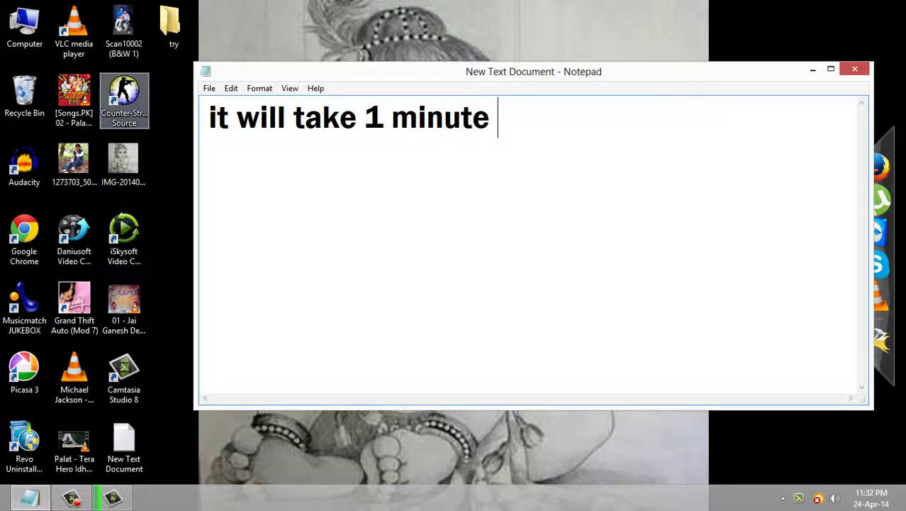
{"action": "type", "text": "to sav"}
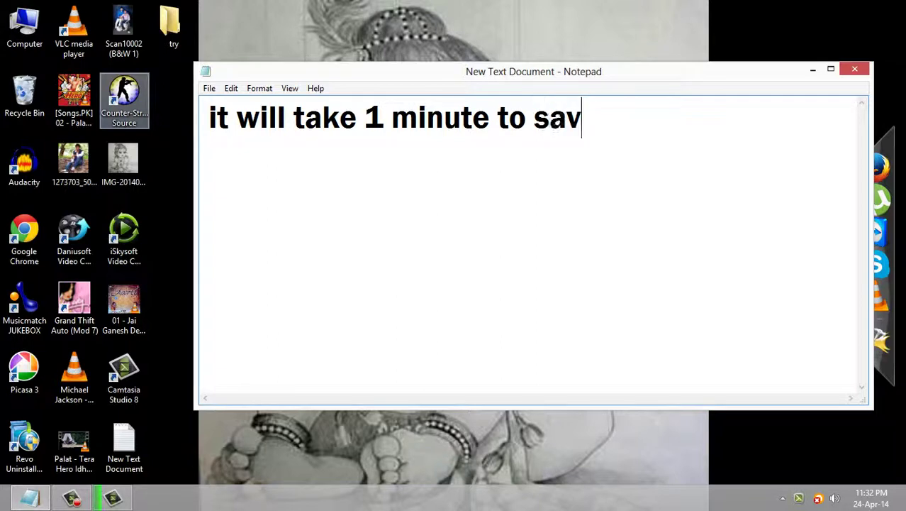
{"action": "type", "text": "e i"}
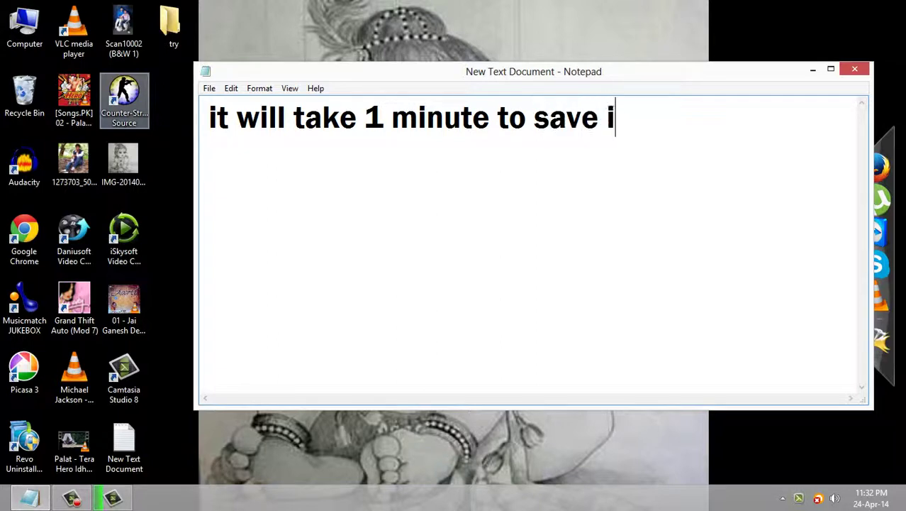
{"action": "type", "text": "n mp4"}
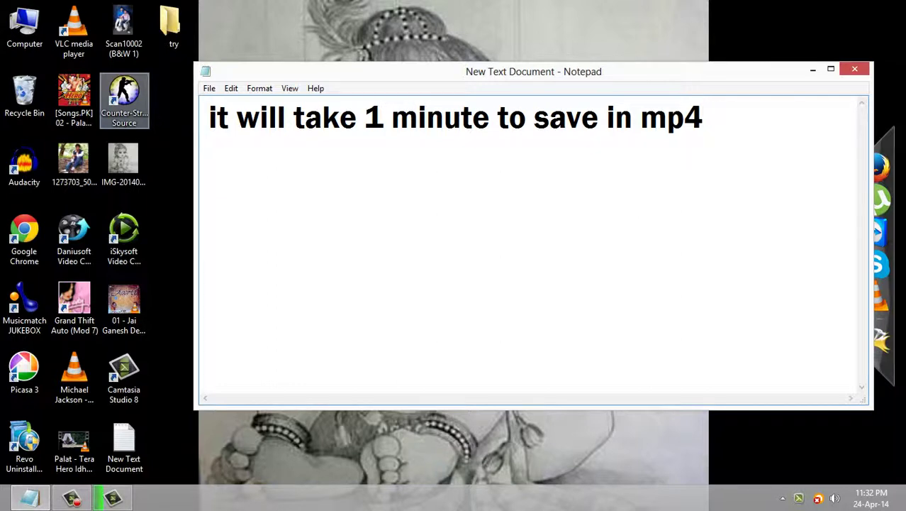
{"action": "type", "text": "..........."}
{"action": "key", "text": "Return"}
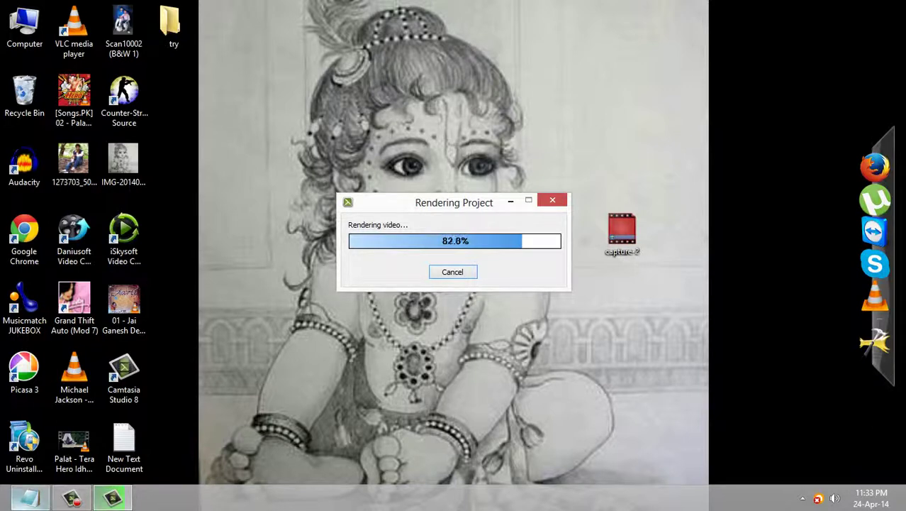
Minimize Notepad and Camtasia Studio, and move the "try" folder on the desktop next to the iSkysoft Video Converter icon.
{"action": "left_click", "coordinate": [30, 498]}
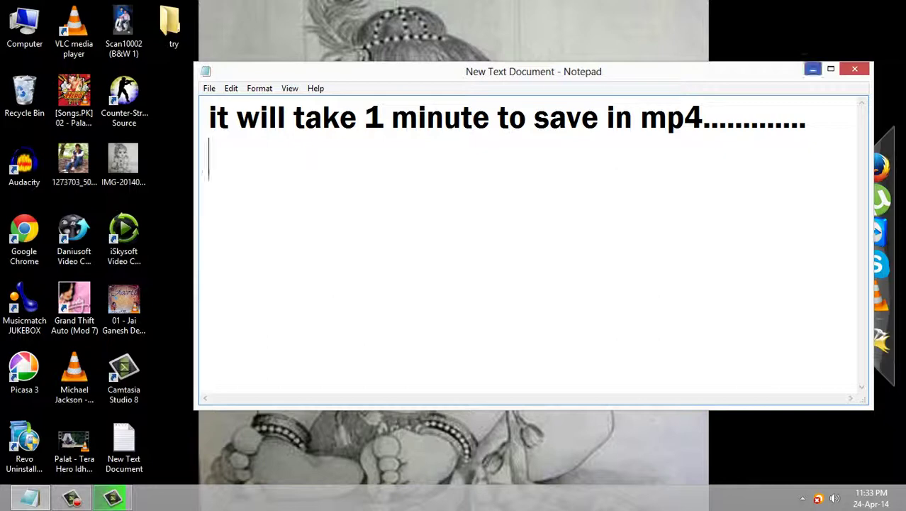
{"action": "left_click", "coordinate": [813, 69]}
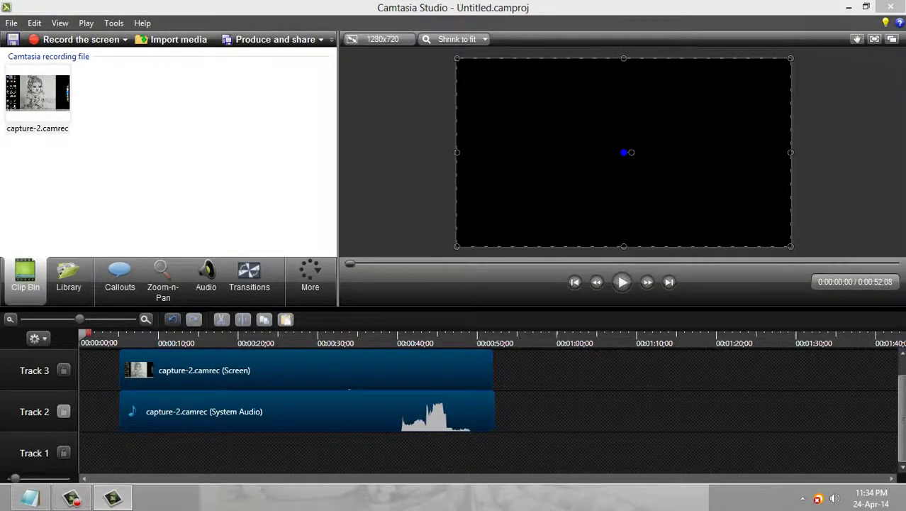
{"action": "left_click", "coordinate": [849, 6]}
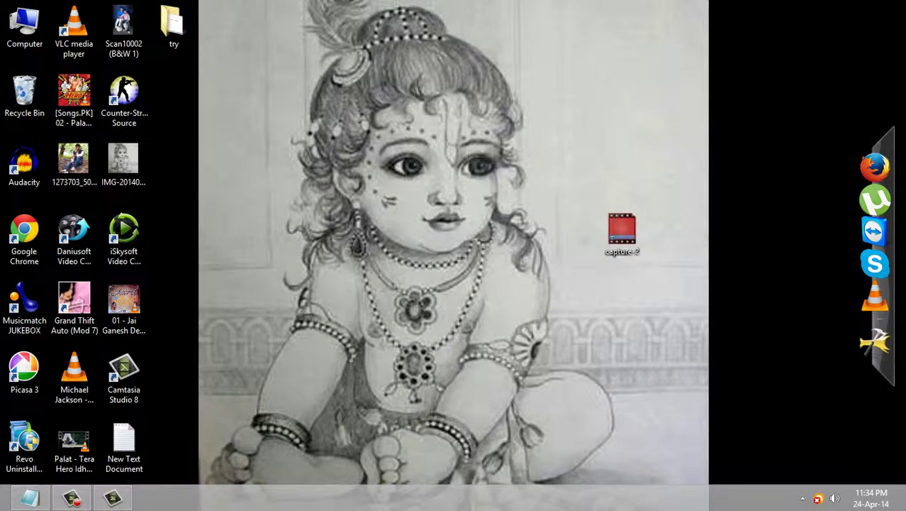
{"action": "left_click_drag", "start_coordinate": [174, 27], "coordinate": [179, 255]}
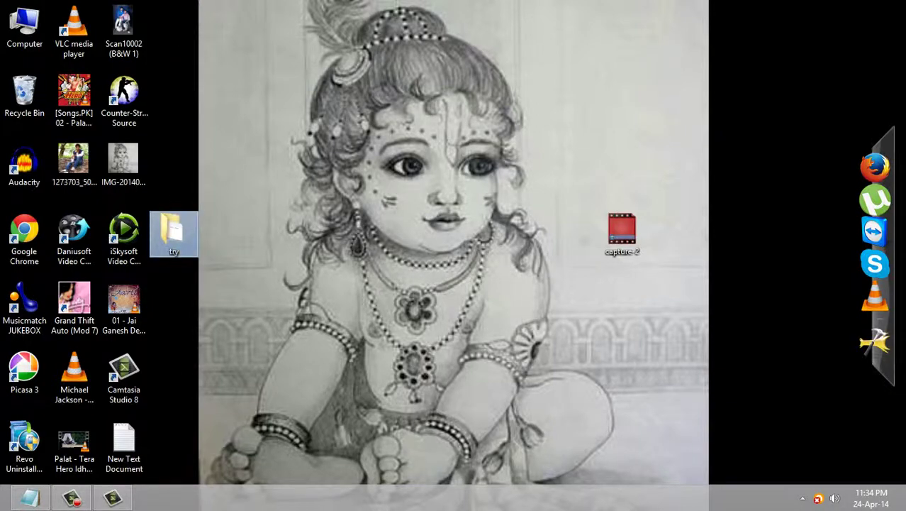
Play the try video from the "try" folder in VLC media player, skip ahead through it and close the player.
{"action": "double_click", "coordinate": [174, 234]}
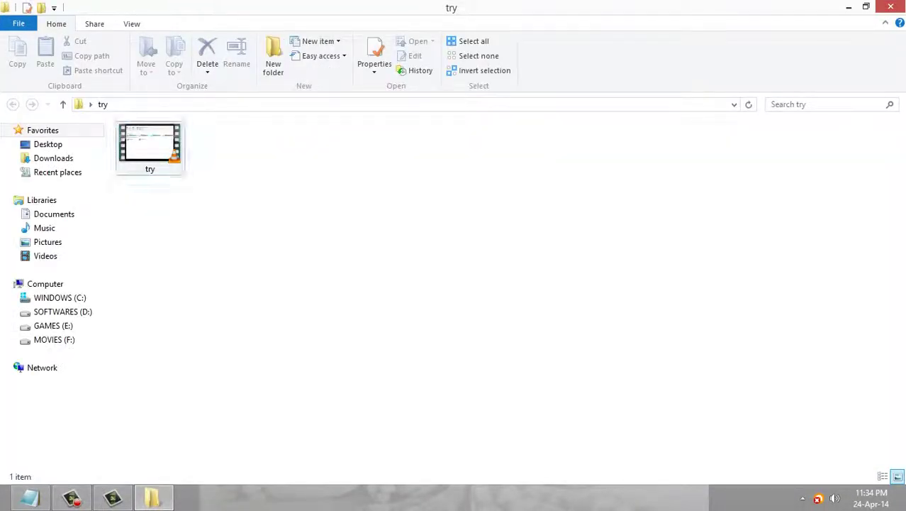
{"action": "left_click", "coordinate": [150, 148]}
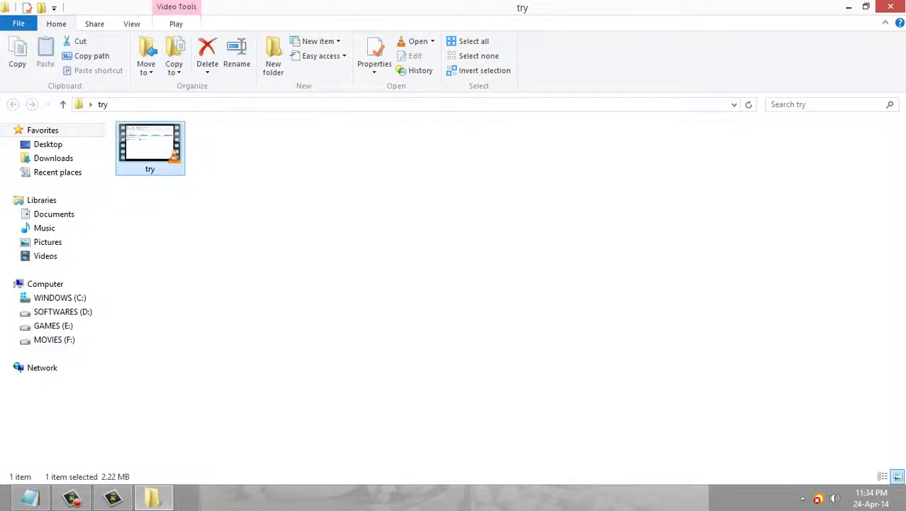
{"action": "key", "text": "Return"}
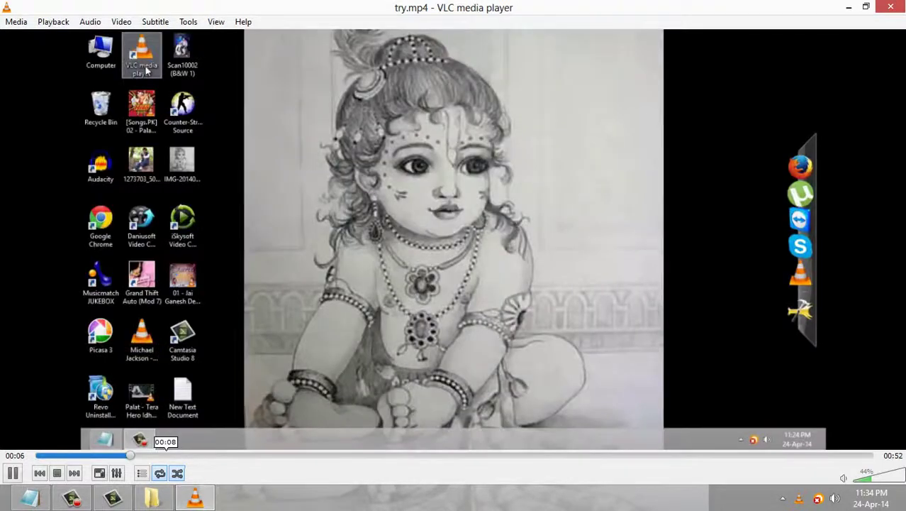
{"action": "left_click_drag", "start_coordinate": [241, 455], "coordinate": [435, 455]}
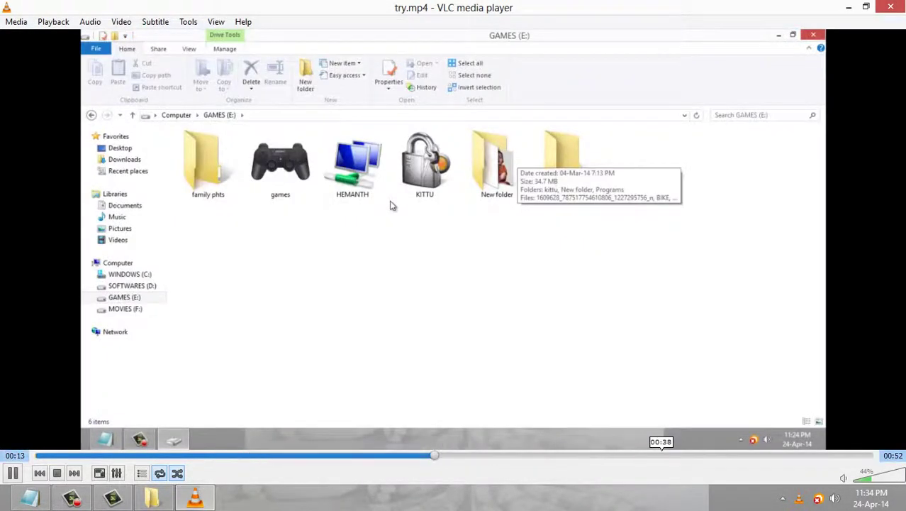
{"action": "left_click_drag", "start_coordinate": [666, 456], "coordinate": [817, 455]}
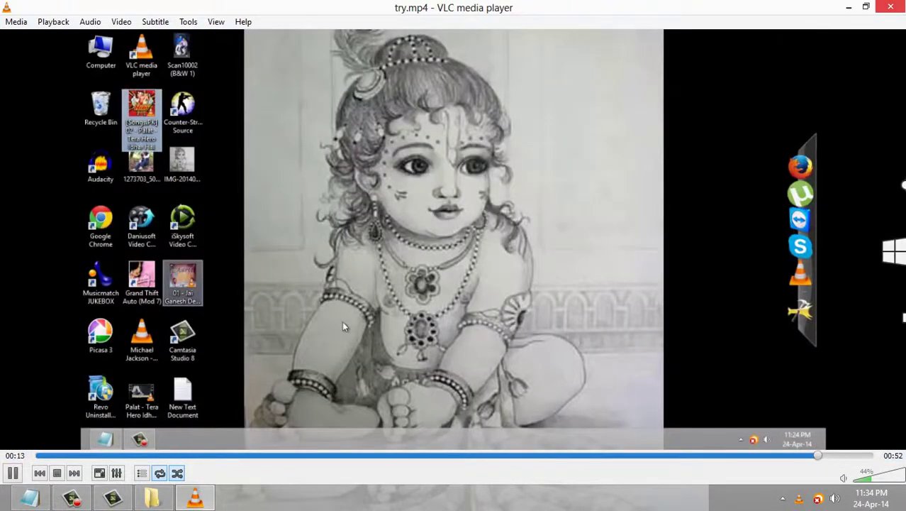
{"action": "key", "text": "ctrl+q"}
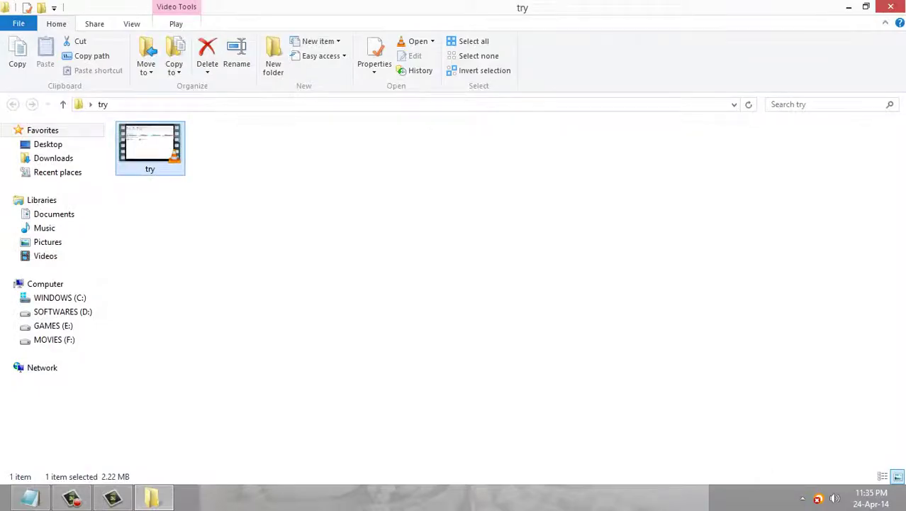
Check the file type in the try video's properties, and close the properties and the folder window.
{"action": "right_click", "coordinate": [146, 143]}
{"action": "left_click", "coordinate": [170, 416]}
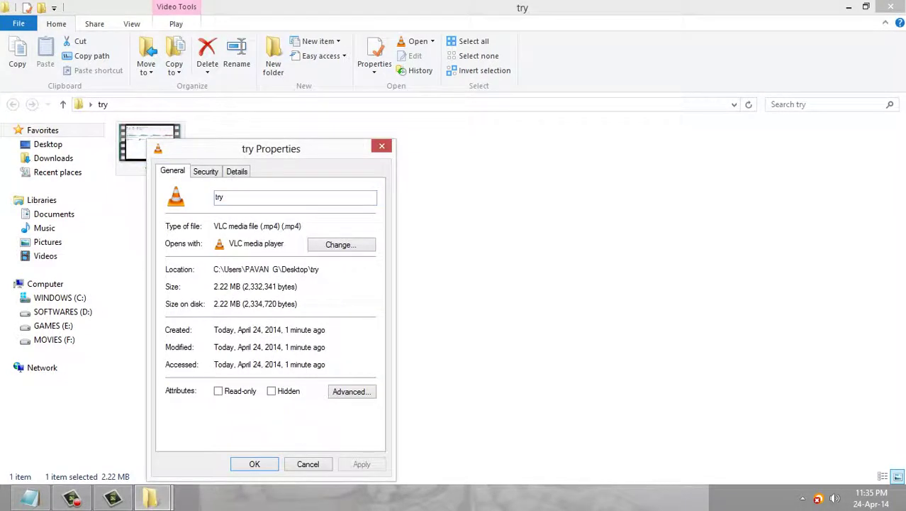
{"action": "left_click_drag", "start_coordinate": [302, 226], "coordinate": [214, 226]}
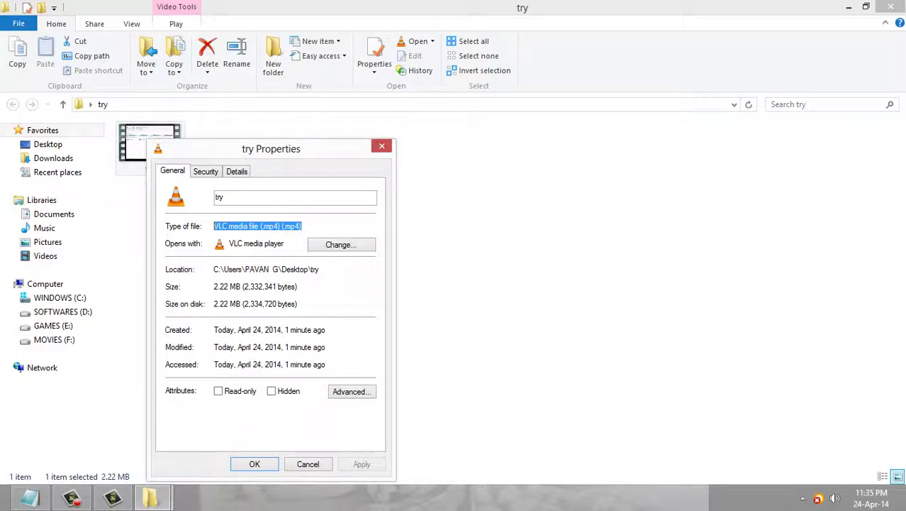
{"action": "key", "text": "Return"}
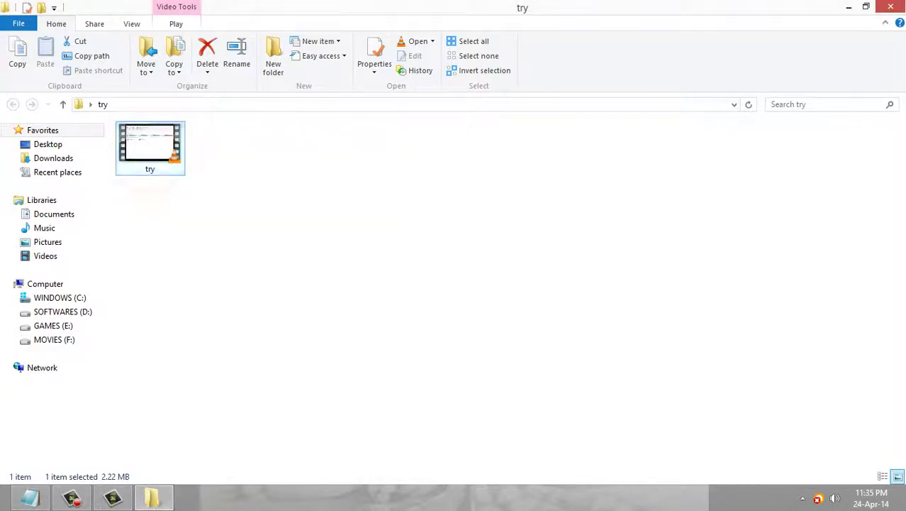
{"action": "key", "text": "alt+F4"}
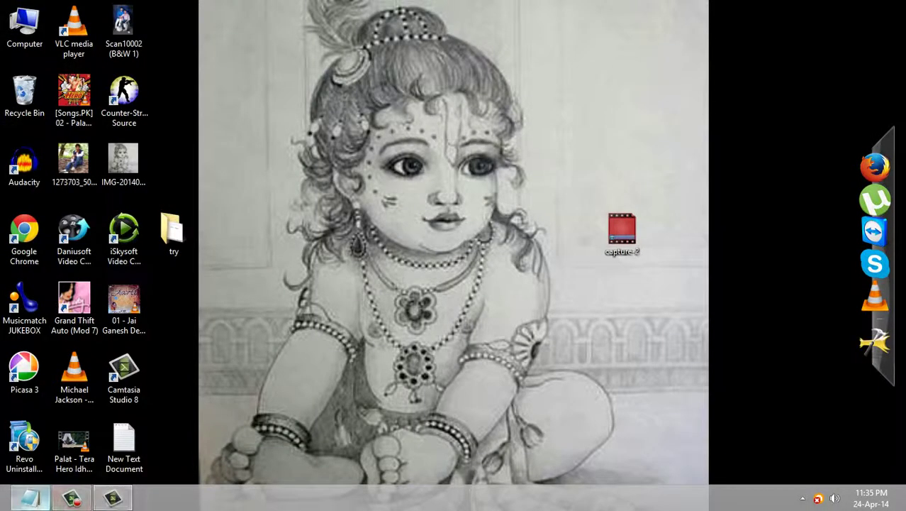
Replace the Notepad note with "thank you watching it guys..........." followed by a new line, keeping the document open.
{"action": "key", "text": "alt+Tab"}
{"action": "key", "text": "ctrl+a"}
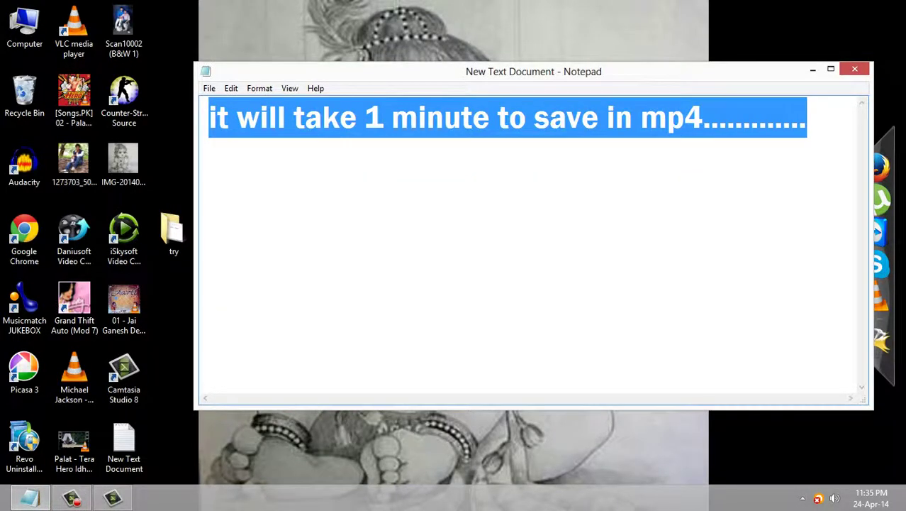
{"action": "key", "text": "BackSpace"}
{"action": "type", "text": "th"}
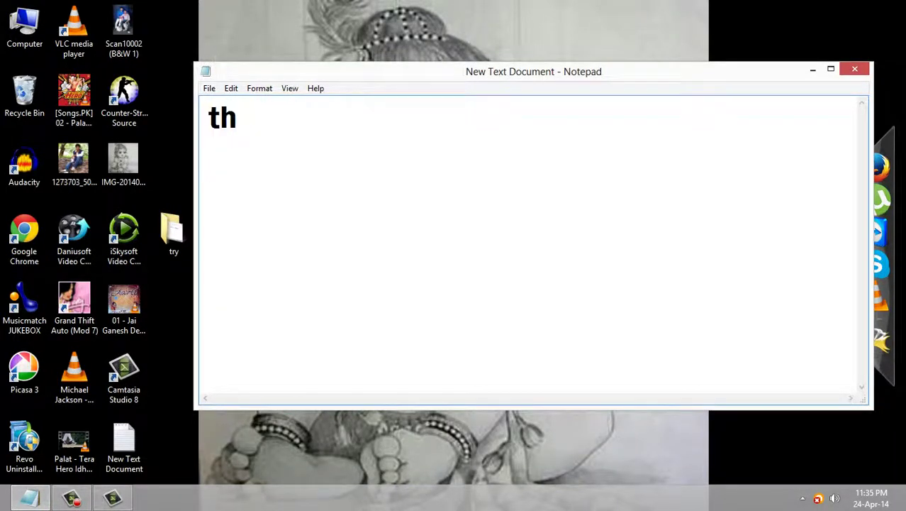
{"action": "type", "text": "ank "}
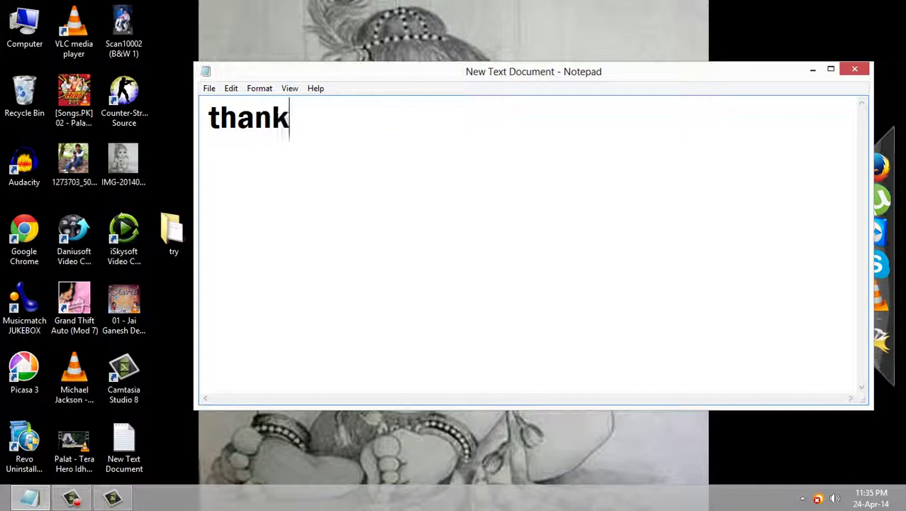
{"action": "type", "text": "you "}
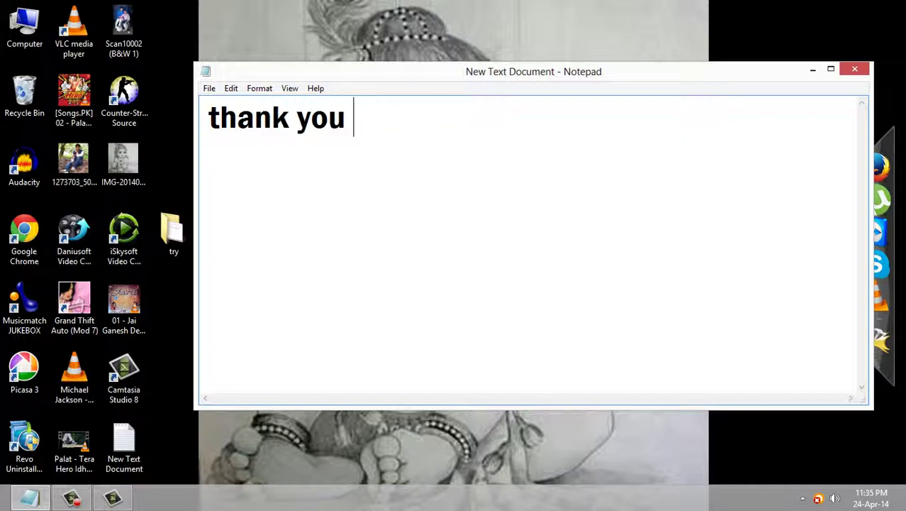
{"action": "type", "text": "watchi"}
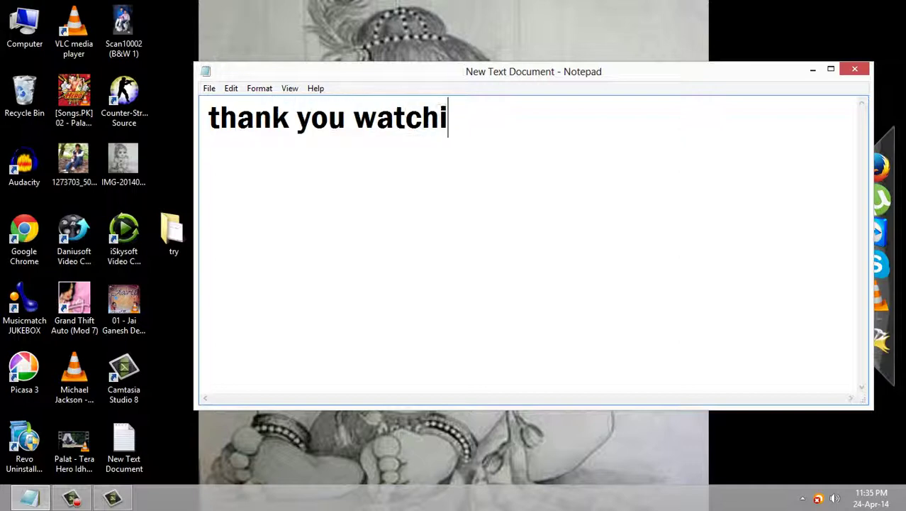
{"action": "type", "text": "ng it "}
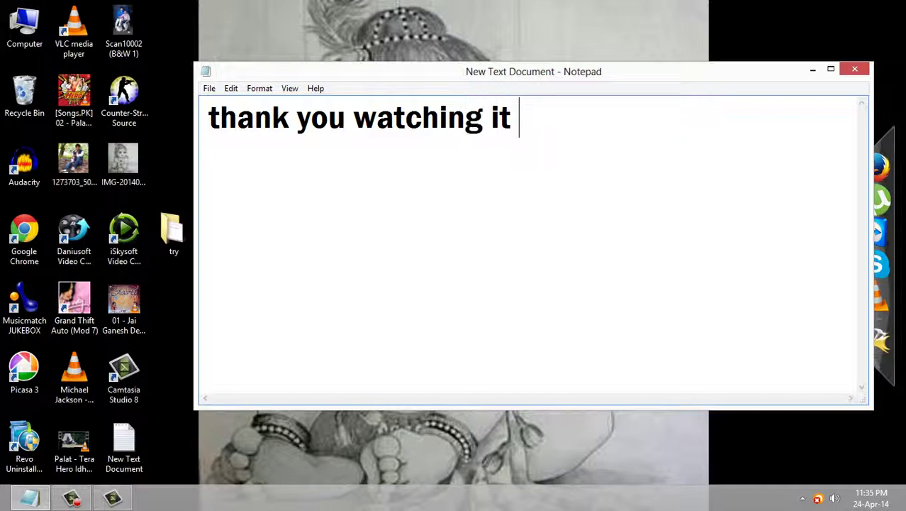
{"action": "type", "text": "guys."}
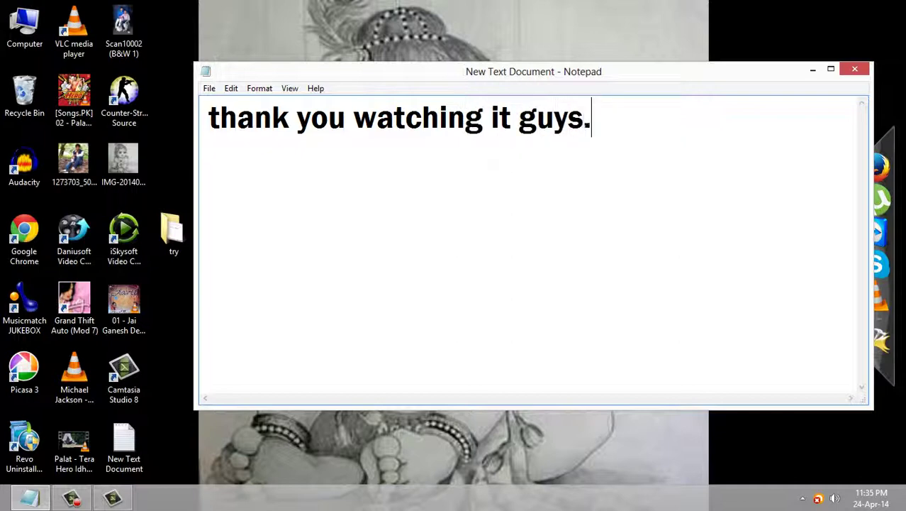
{"action": "type", "text": ".........."}
{"action": "key", "text": "Return"}
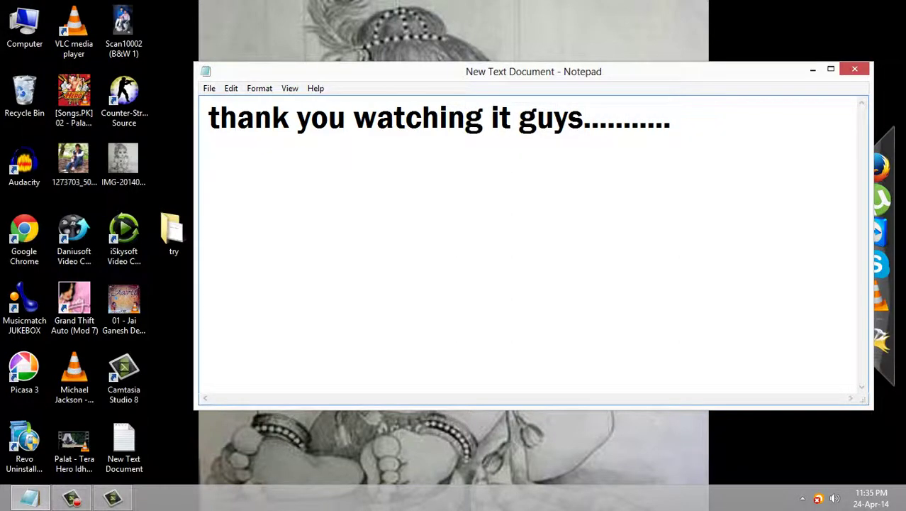
{"action": "left_click", "coordinate": [855, 68]}
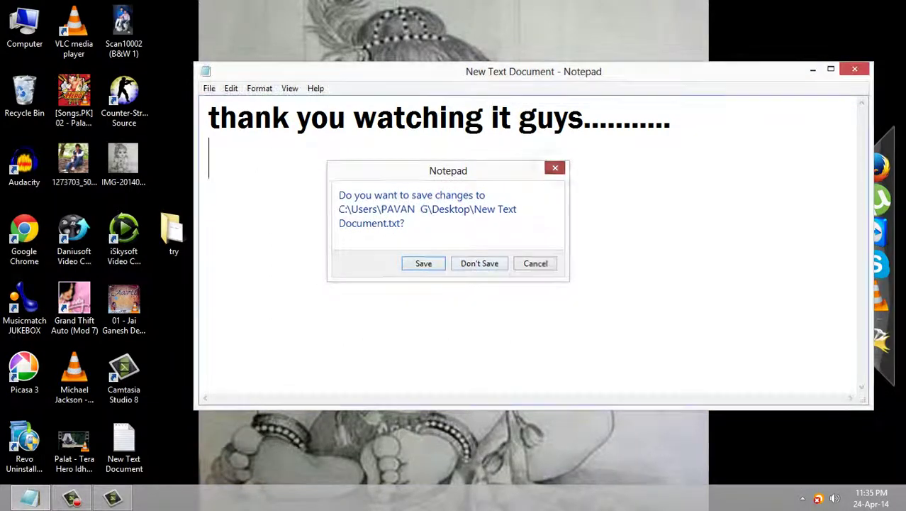
{"action": "key", "text": "Escape"}
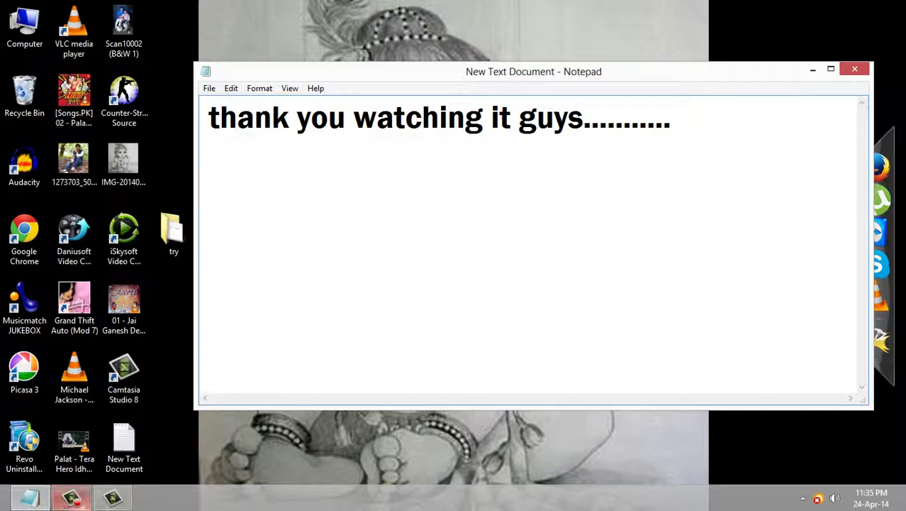